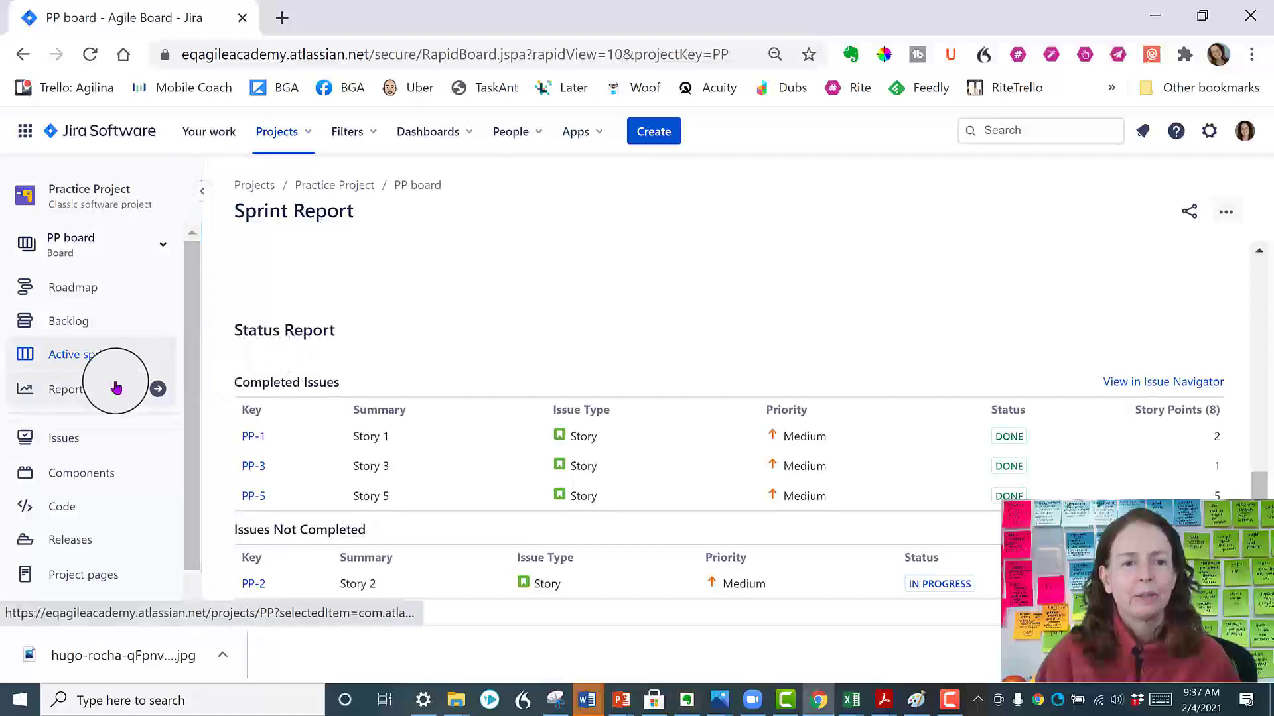
Open the Practice Project's All reports page from the Reports sidebar entry
{"action": "left_click", "coordinate": [67, 396]}
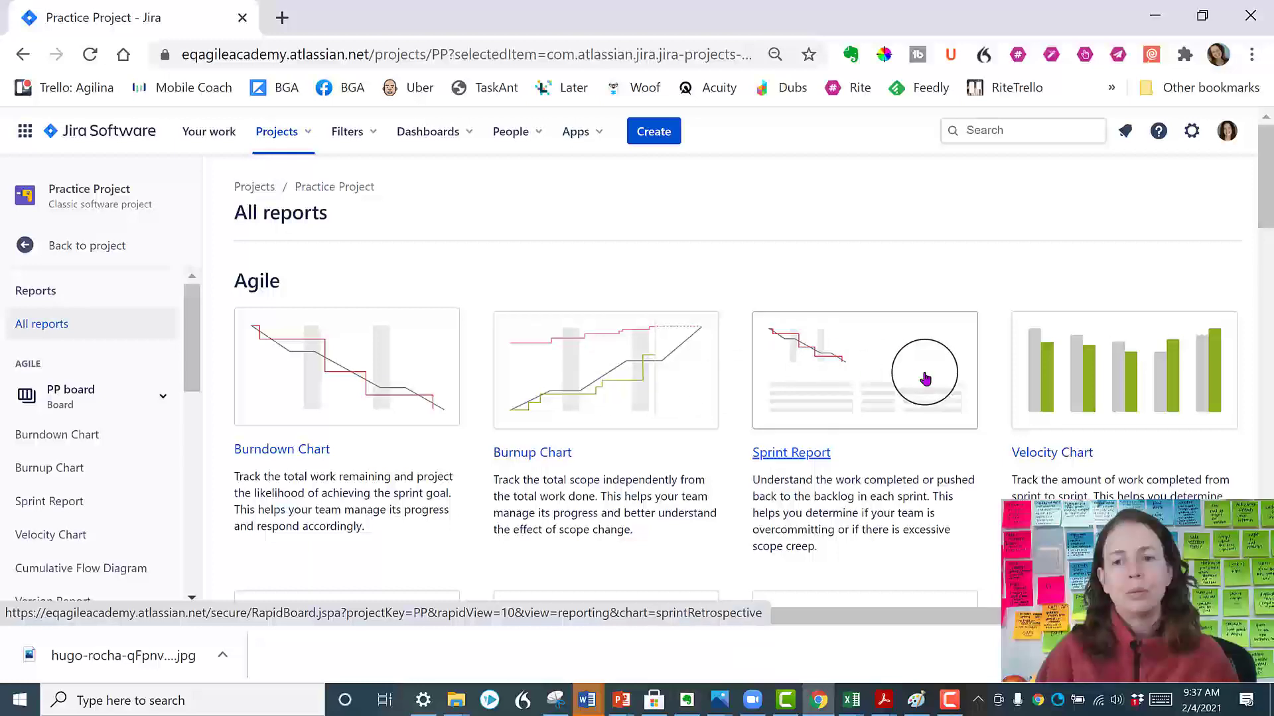
{"action": "scroll", "coordinate": [924, 379], "scroll_direction": "down", "scroll_amount": 2}
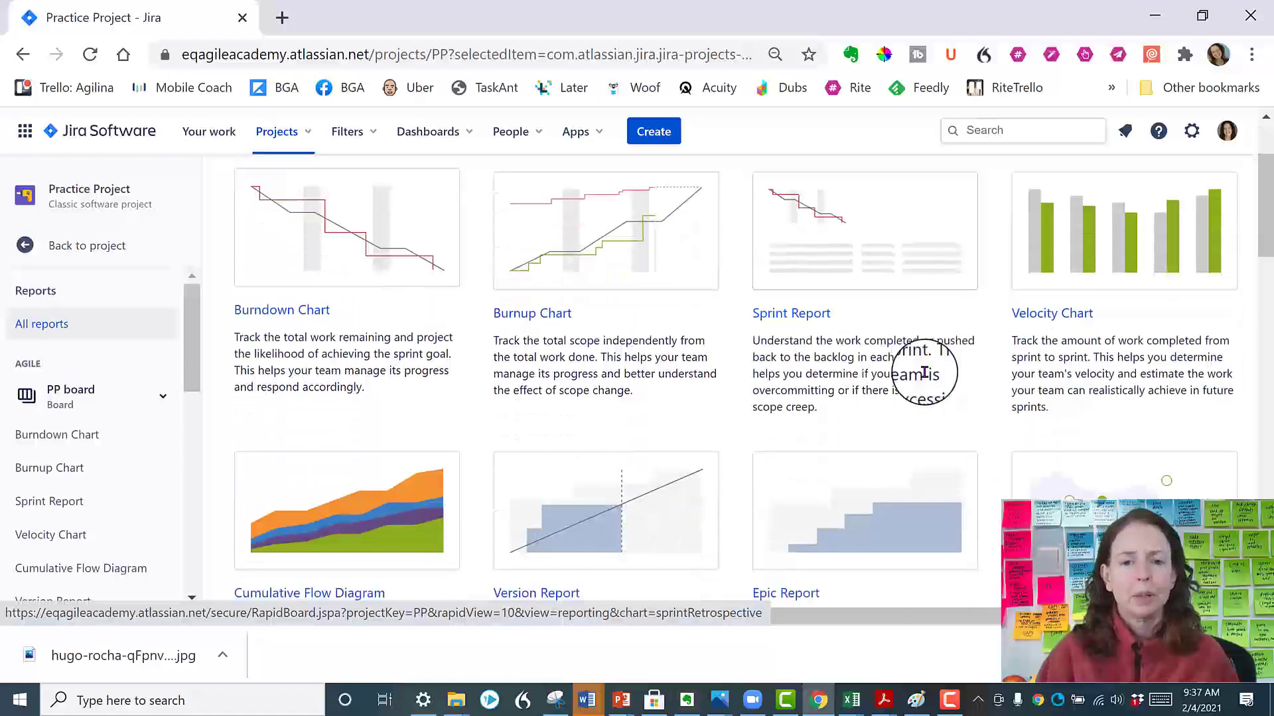
{"action": "scroll", "coordinate": [924, 372], "scroll_direction": "up", "scroll_amount": 2}
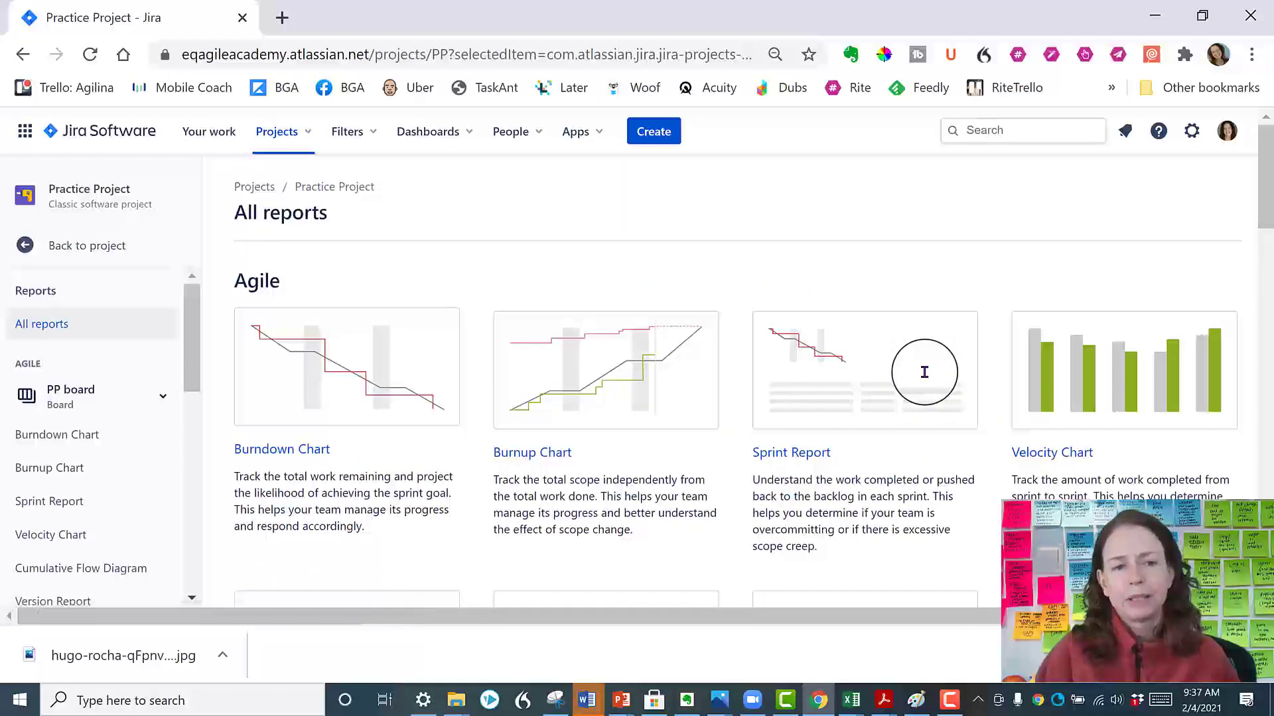
Open the Burndown Chart report for PP Sprint 1 to review its event table
{"action": "left_click", "coordinate": [92, 443]}
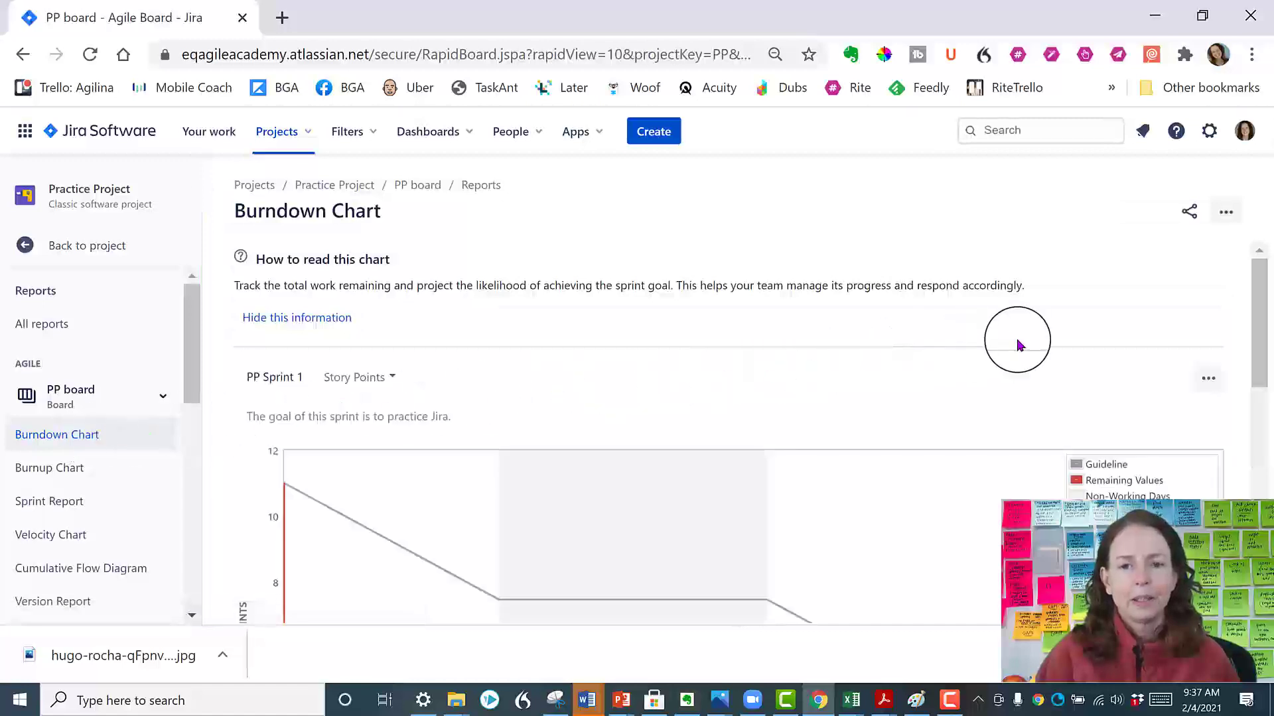
{"action": "scroll", "coordinate": [1017, 346], "scroll_direction": "down", "scroll_amount": 1}
{"action": "scroll", "coordinate": [1017, 345], "scroll_direction": "down", "scroll_amount": 1}
{"action": "scroll", "coordinate": [1018, 346], "scroll_direction": "down", "scroll_amount": 1}
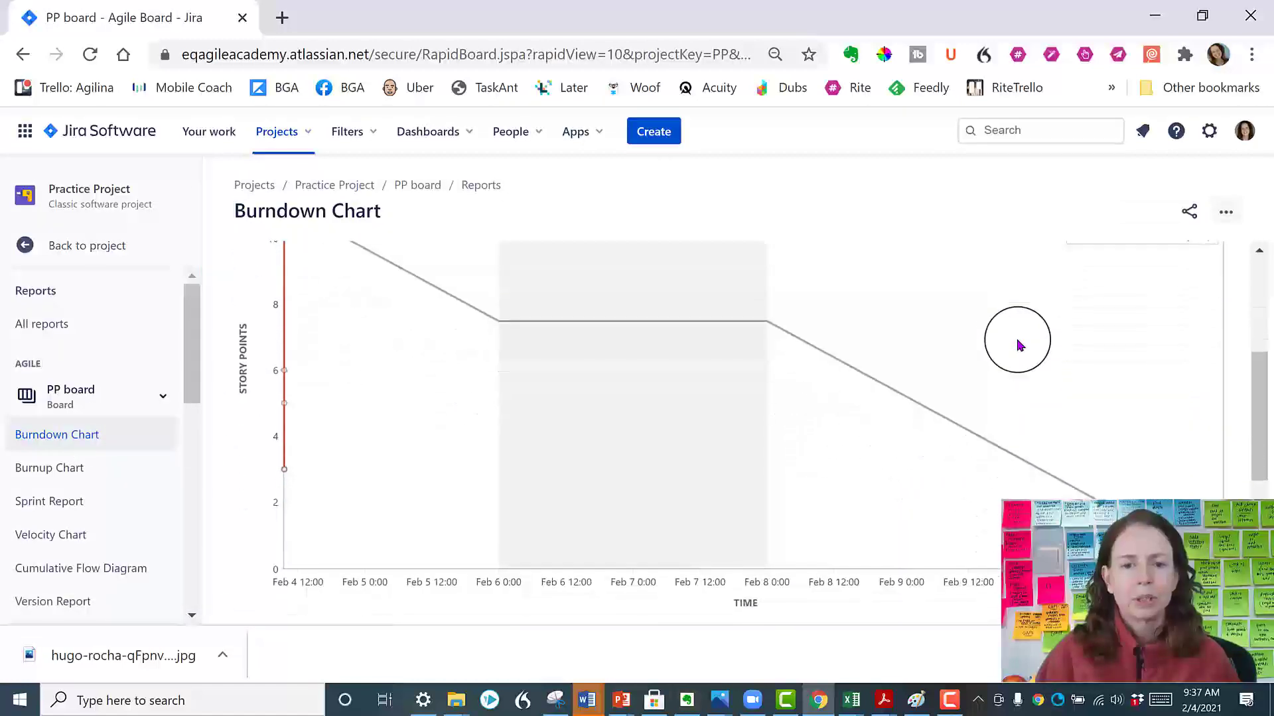
{"action": "scroll", "coordinate": [1017, 345], "scroll_direction": "down", "scroll_amount": 2}
{"action": "scroll", "coordinate": [1017, 345], "scroll_direction": "down", "scroll_amount": 1}
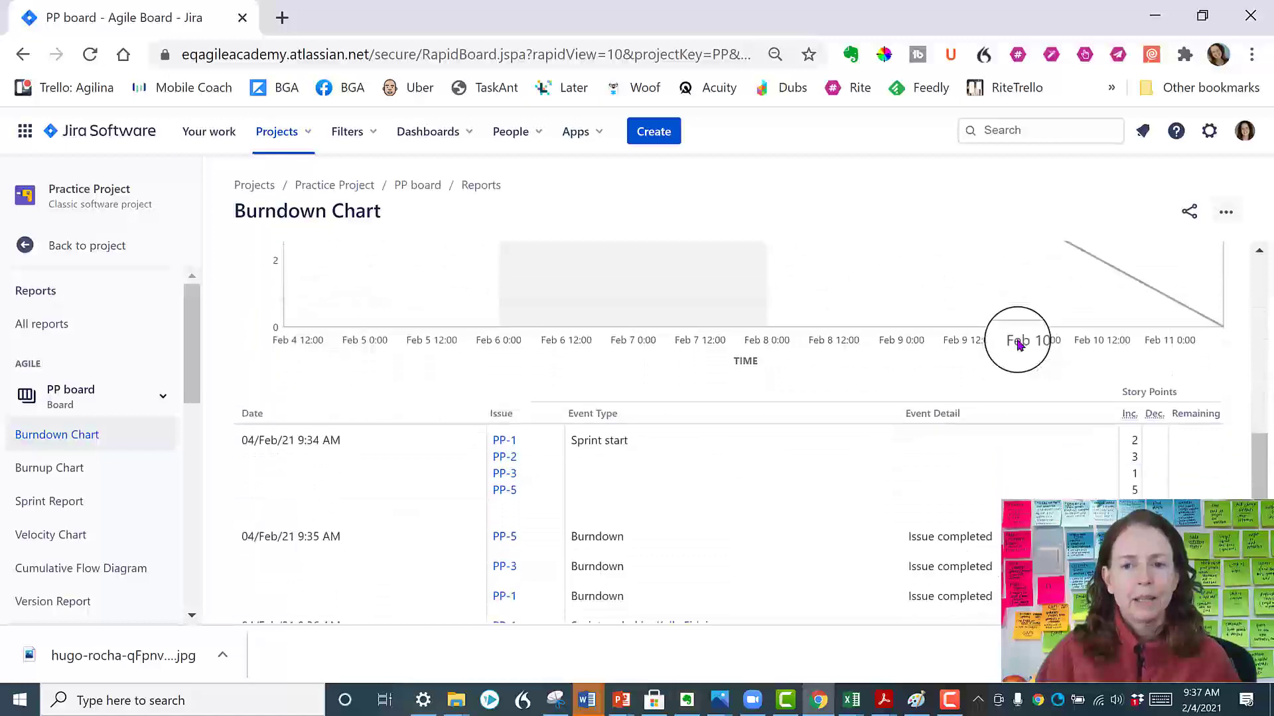
{"action": "scroll", "coordinate": [1016, 341], "scroll_direction": "down", "scroll_amount": 1}
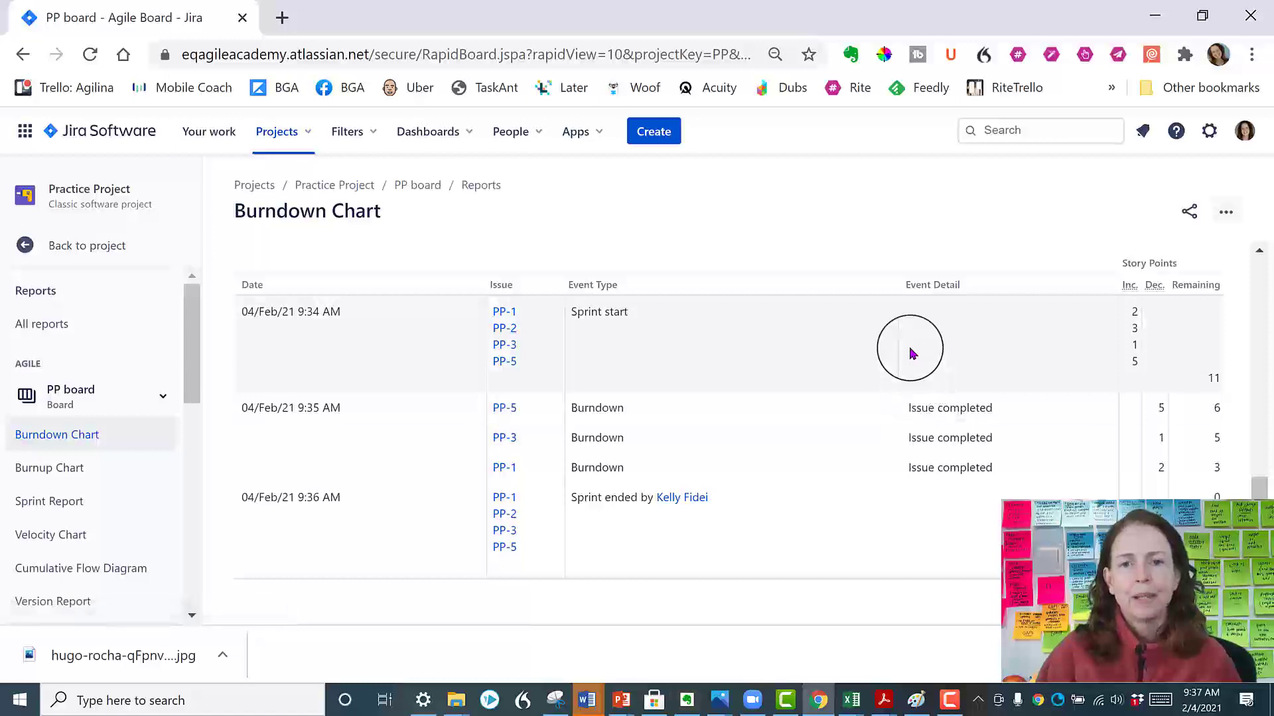
{"action": "scroll", "coordinate": [904, 324], "scroll_direction": "up", "scroll_amount": 1}
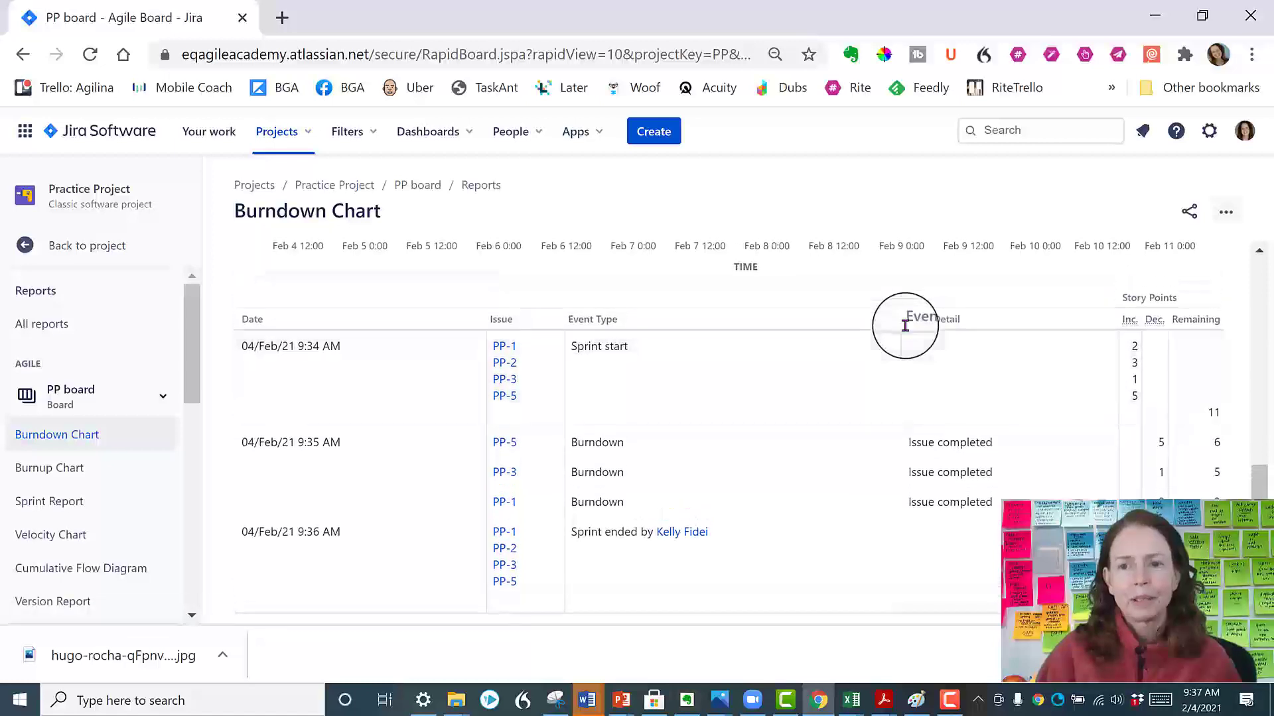
{"action": "scroll", "coordinate": [904, 321], "scroll_direction": "down", "scroll_amount": 1}
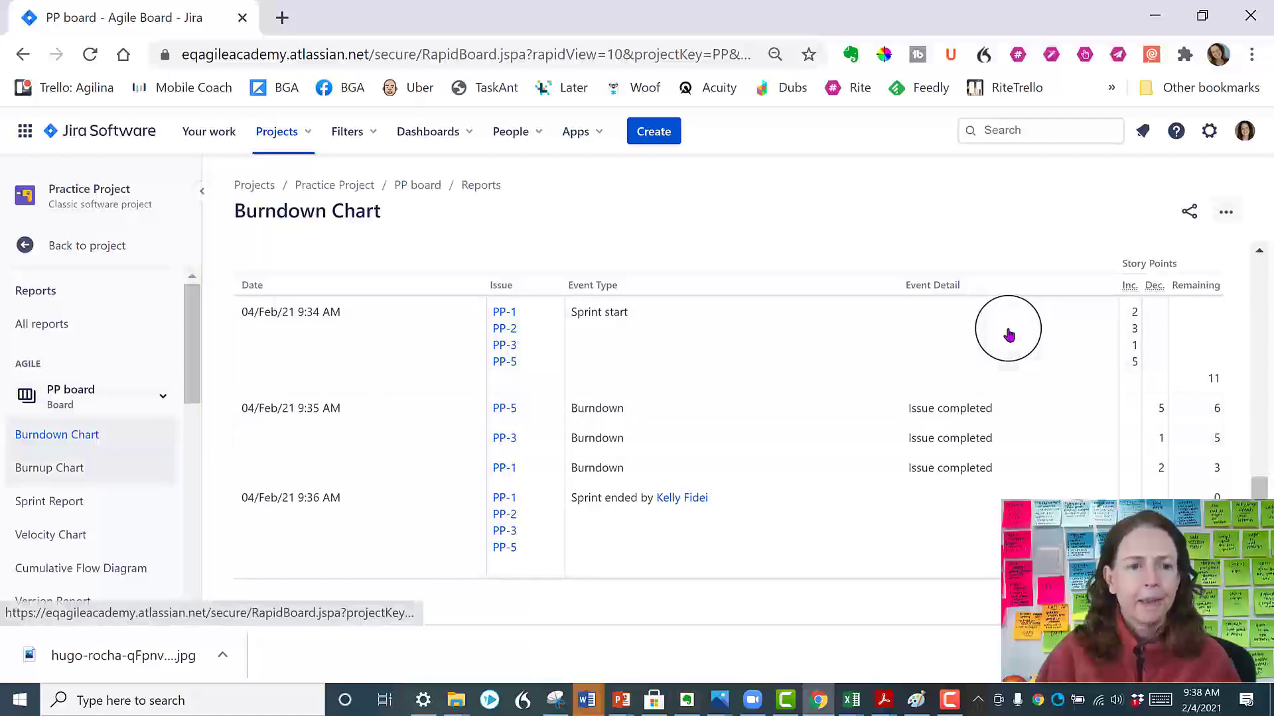
Open the Sprint Report to see 8 completed points and Story 2 in progress
{"action": "left_click", "coordinate": [135, 499]}
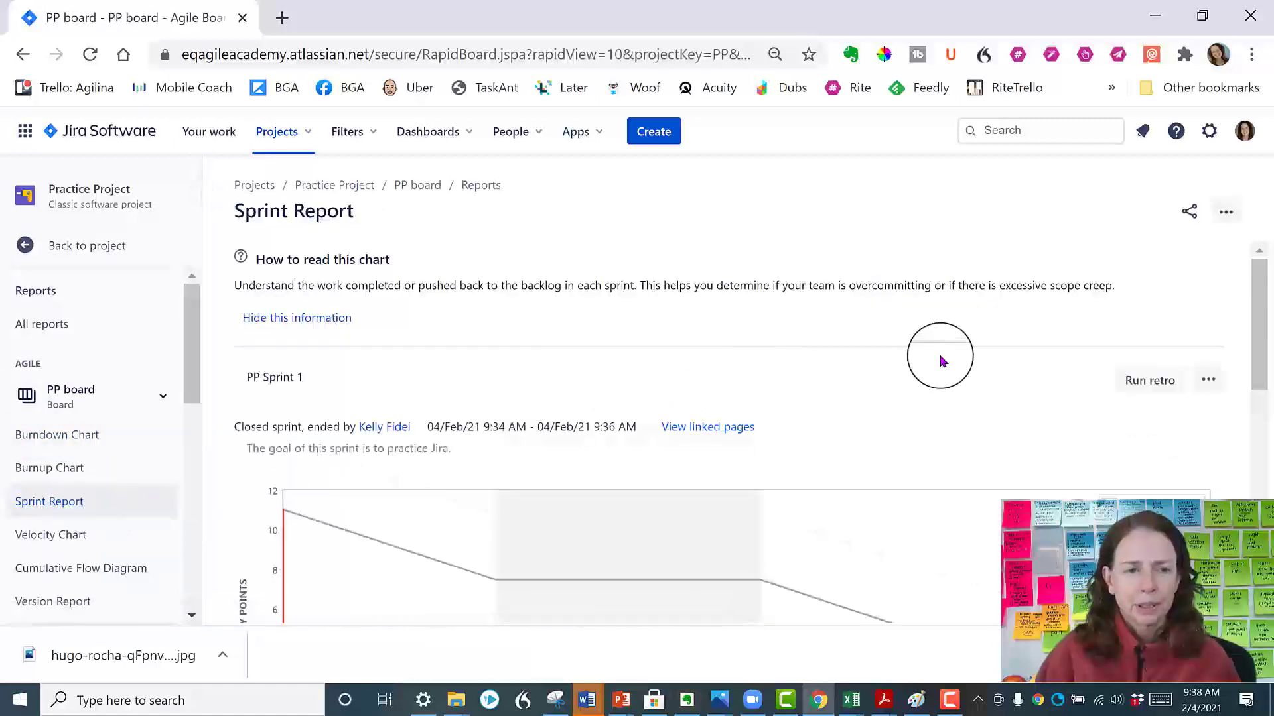
{"action": "scroll", "coordinate": [941, 362], "scroll_direction": "down", "scroll_amount": 1}
{"action": "scroll", "coordinate": [940, 362], "scroll_direction": "down", "scroll_amount": 2}
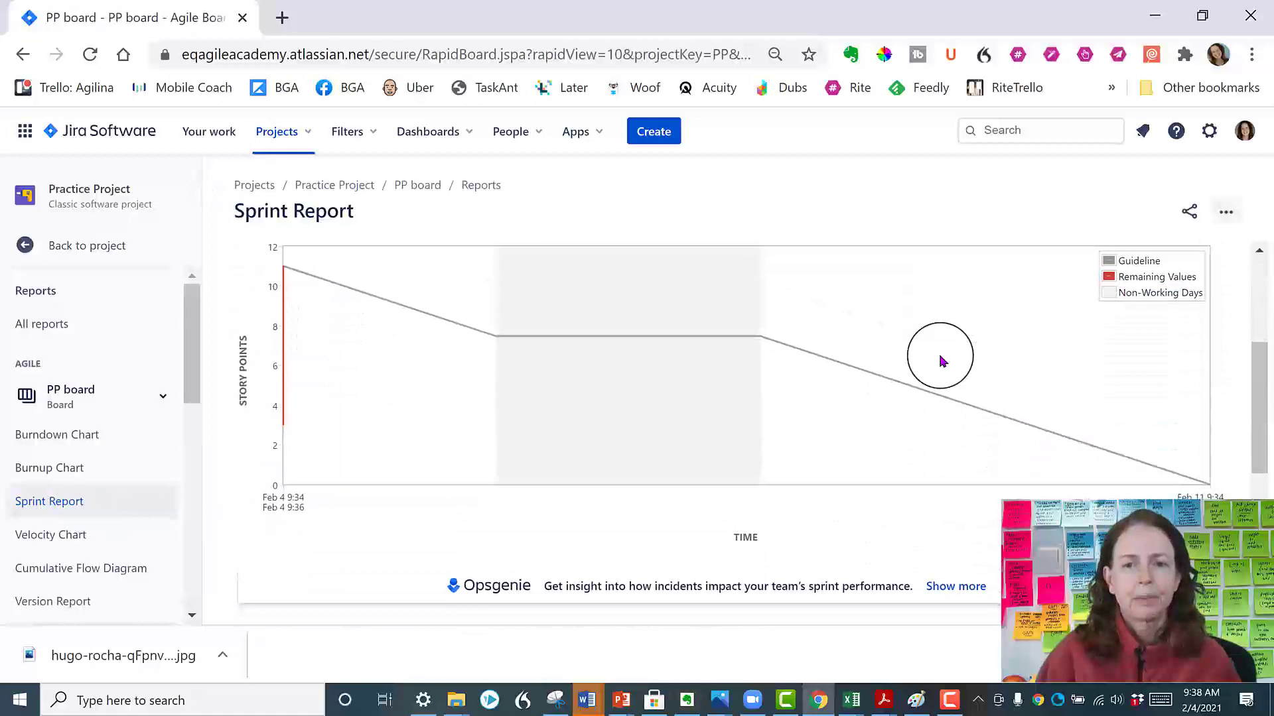
{"action": "scroll", "coordinate": [941, 362], "scroll_direction": "down", "scroll_amount": 1}
{"action": "scroll", "coordinate": [939, 362], "scroll_direction": "down", "scroll_amount": 1}
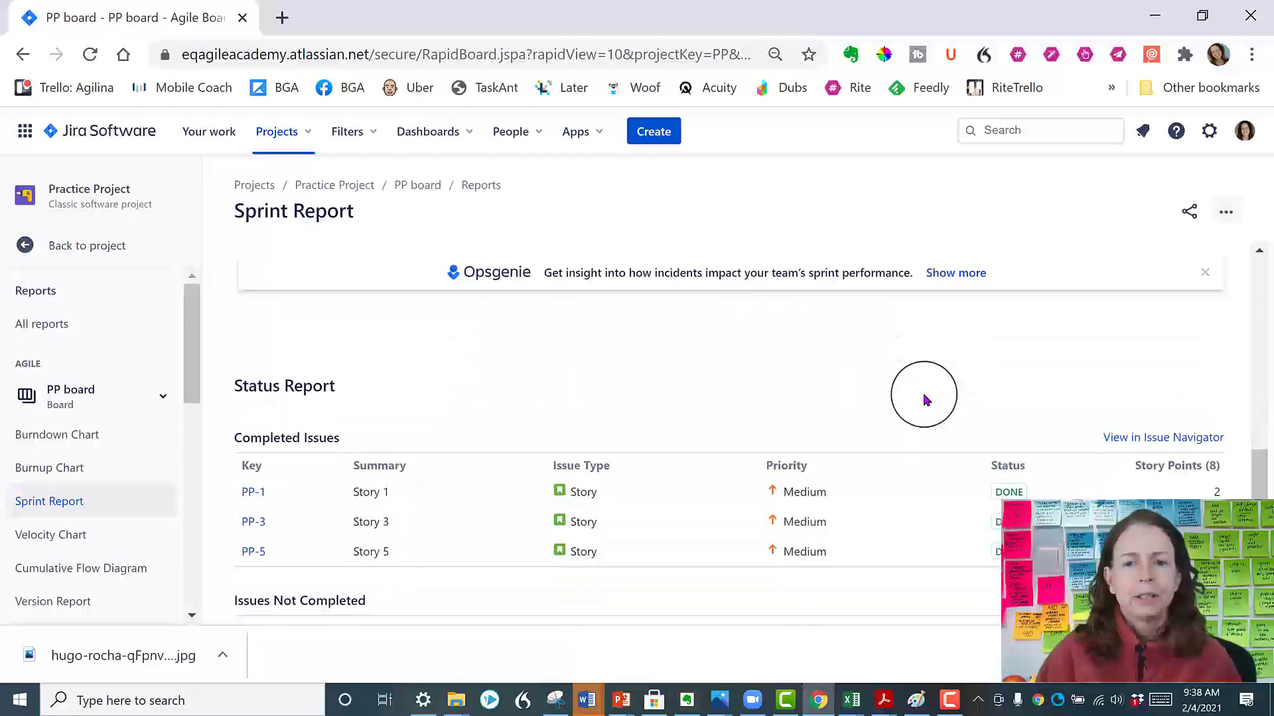
{"action": "scroll", "coordinate": [924, 400], "scroll_direction": "down", "scroll_amount": 1}
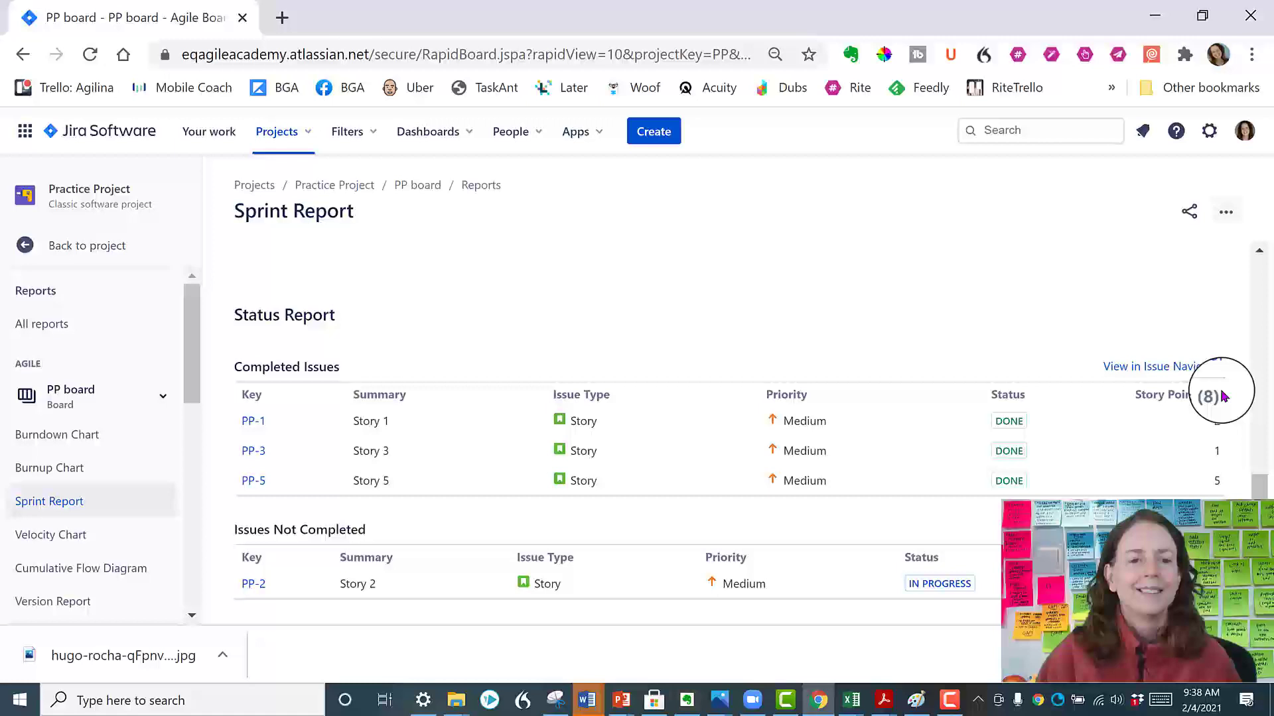
Open the Velocity Chart showing PP Sprint 1 with 11 committed, 8 completed
{"action": "left_click", "coordinate": [72, 543]}
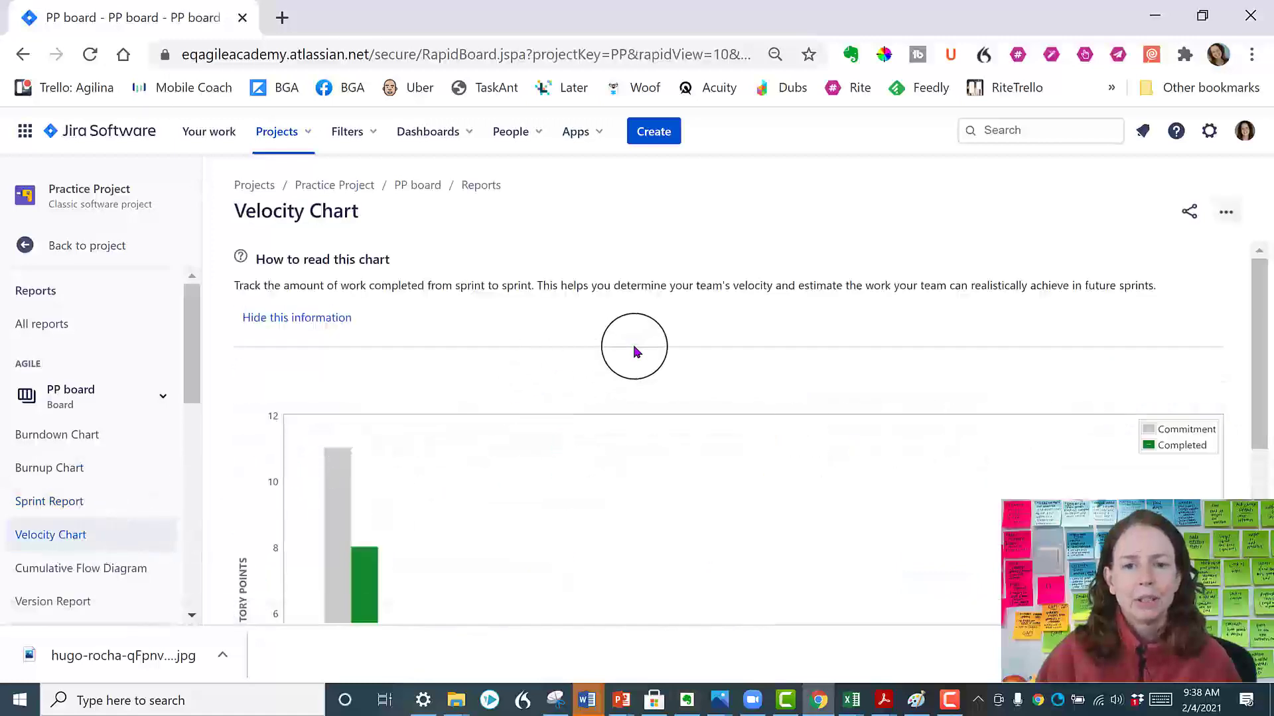
{"action": "scroll", "coordinate": [633, 352], "scroll_direction": "down", "scroll_amount": 2}
{"action": "scroll", "coordinate": [603, 389], "scroll_direction": "down", "scroll_amount": 1}
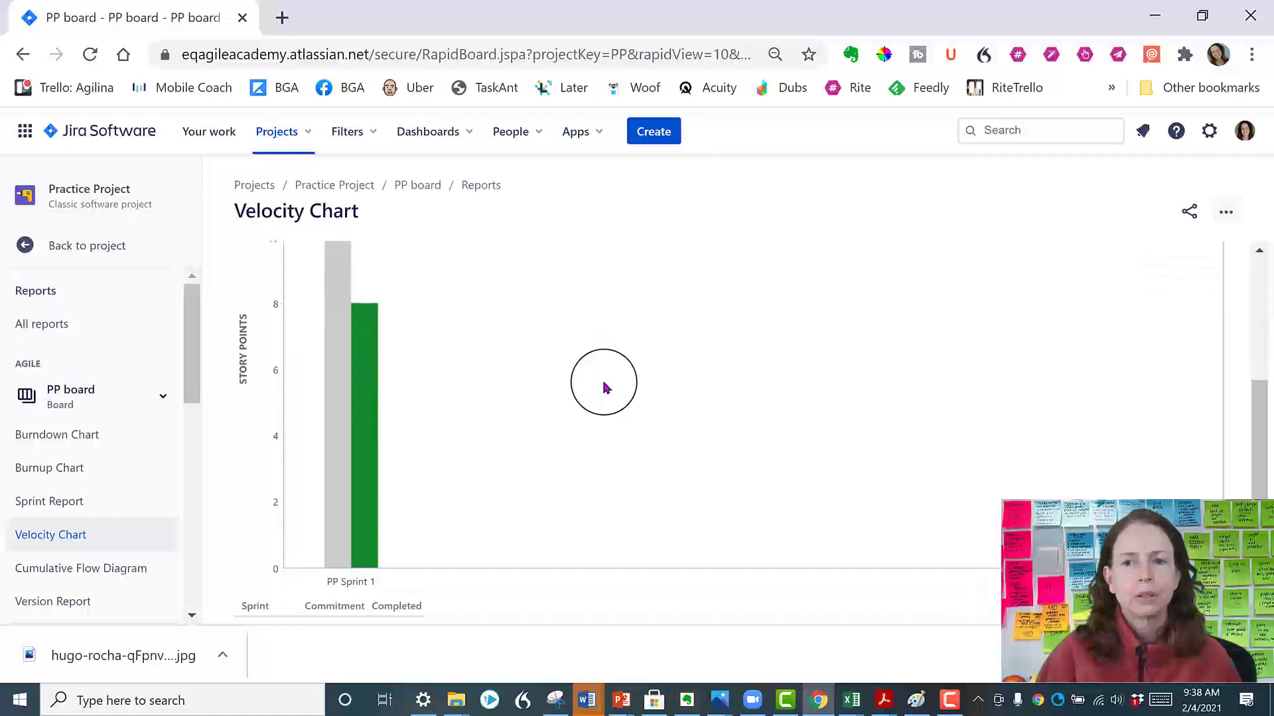
{"action": "scroll", "coordinate": [603, 388], "scroll_direction": "up", "scroll_amount": 1}
{"action": "scroll", "coordinate": [603, 388], "scroll_direction": "up", "scroll_amount": 1}
{"action": "scroll", "coordinate": [604, 388], "scroll_direction": "up", "scroll_amount": 1}
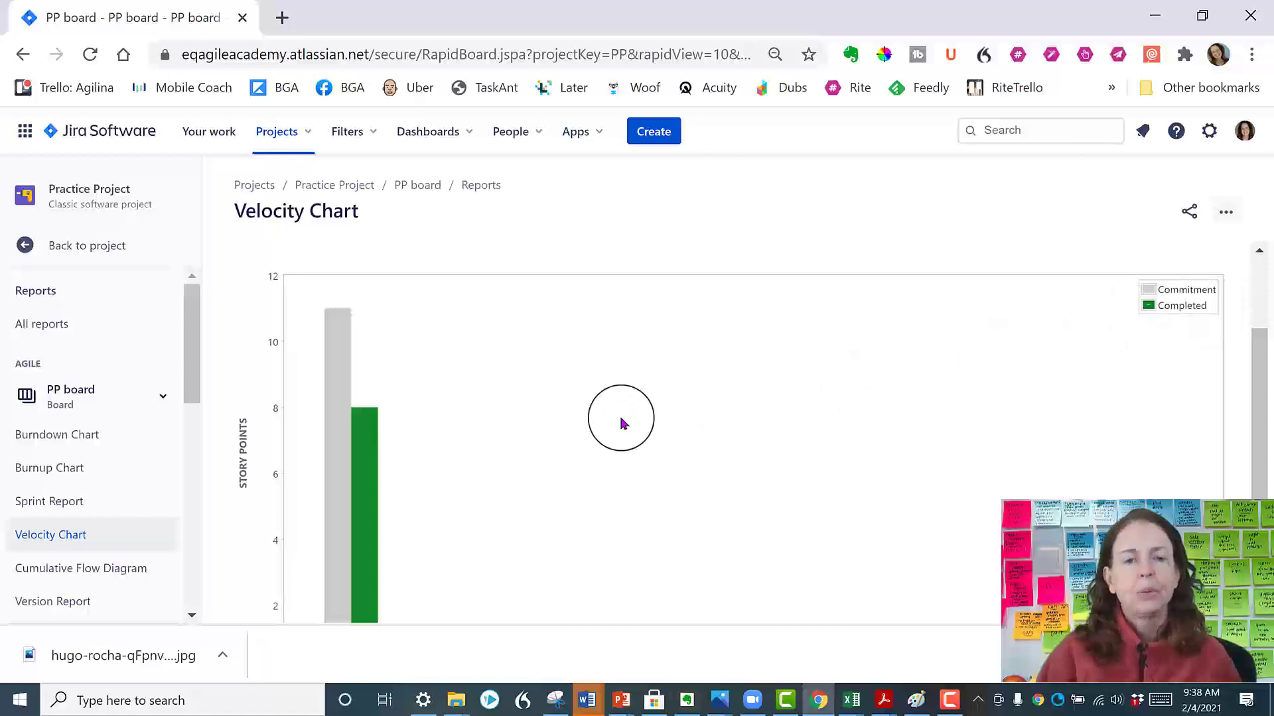
{"action": "scroll", "coordinate": [621, 424], "scroll_direction": "down", "scroll_amount": 2}
{"action": "scroll", "coordinate": [621, 424], "scroll_direction": "up", "scroll_amount": 1}
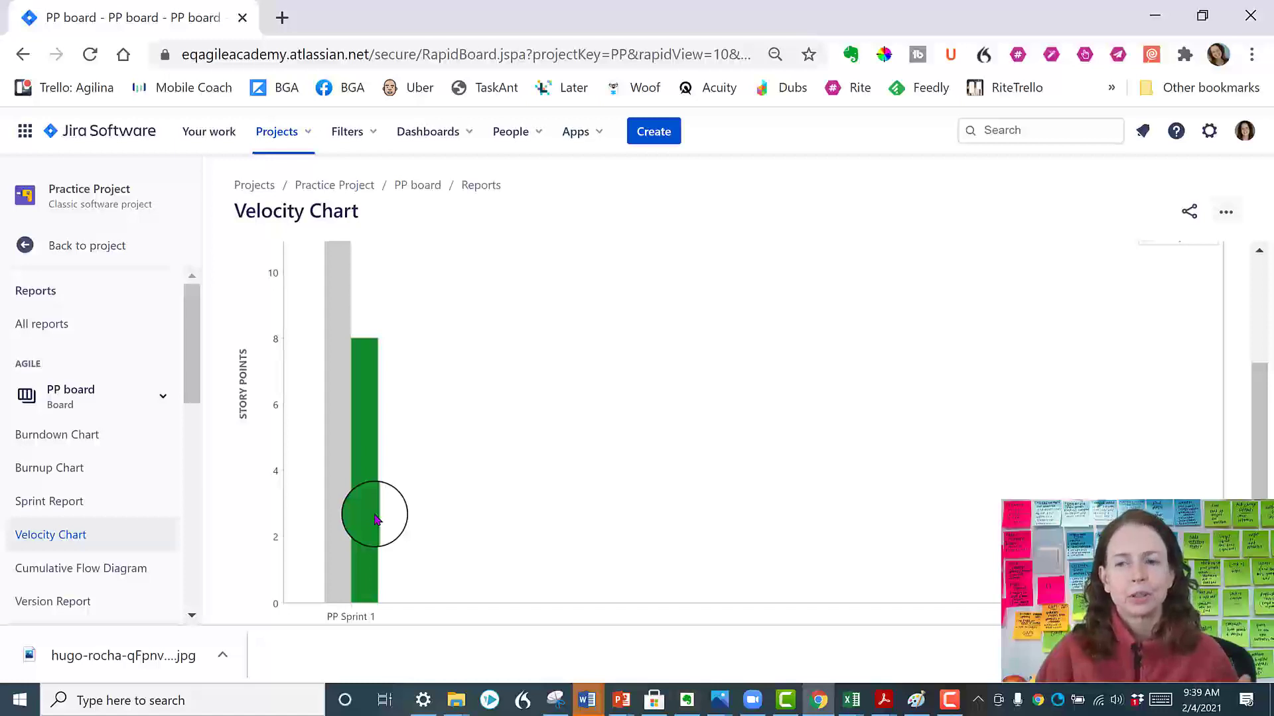
{"action": "scroll", "coordinate": [444, 435], "scroll_direction": "down", "scroll_amount": 1}
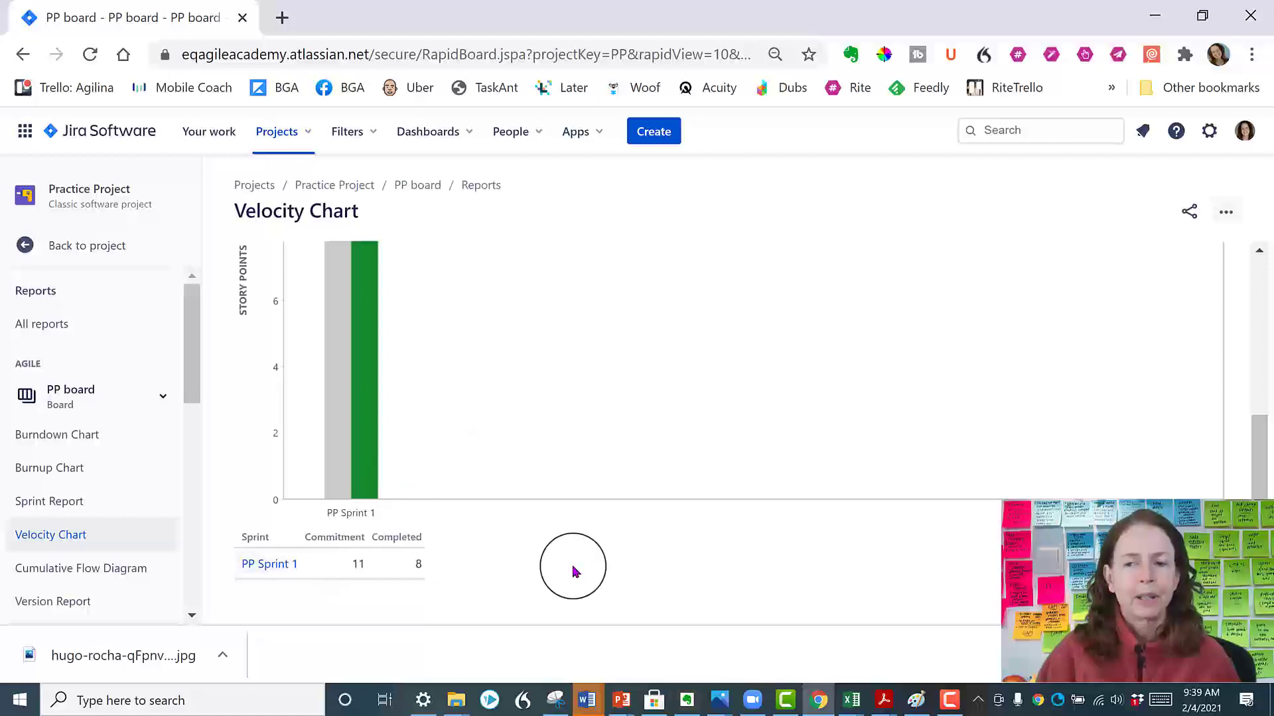
{"action": "scroll", "coordinate": [573, 571], "scroll_direction": "up", "scroll_amount": 2}
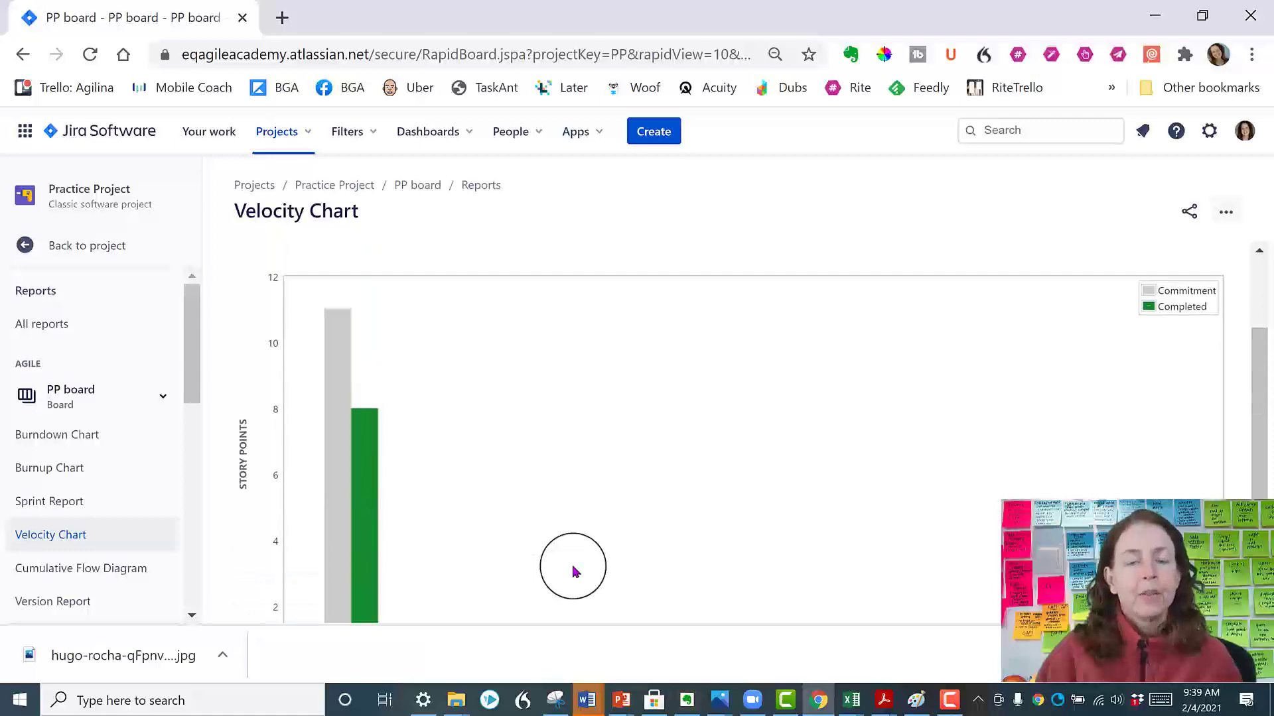